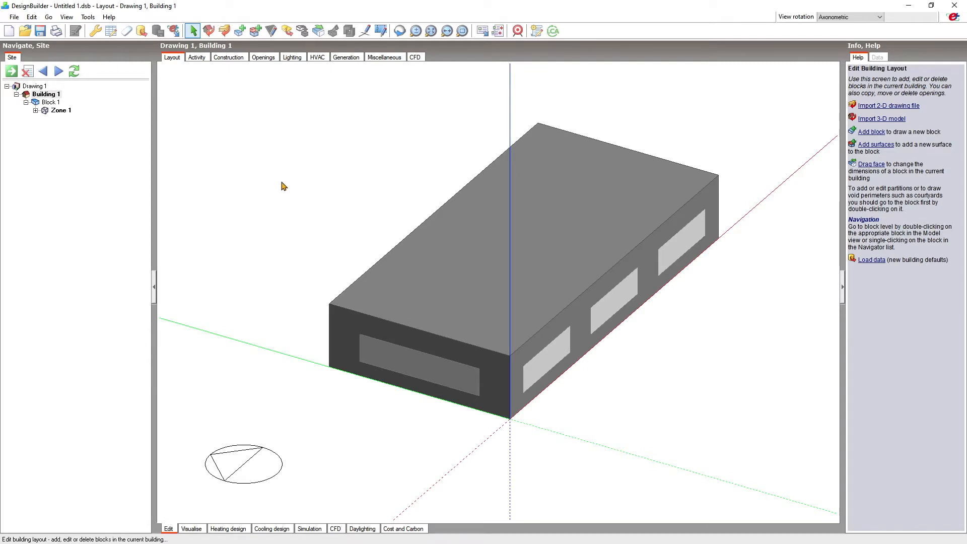
Start a standard component block on the long windowed wall, outlining it along the top edge and 0.1 m down the far corner.
left_click(240, 31)
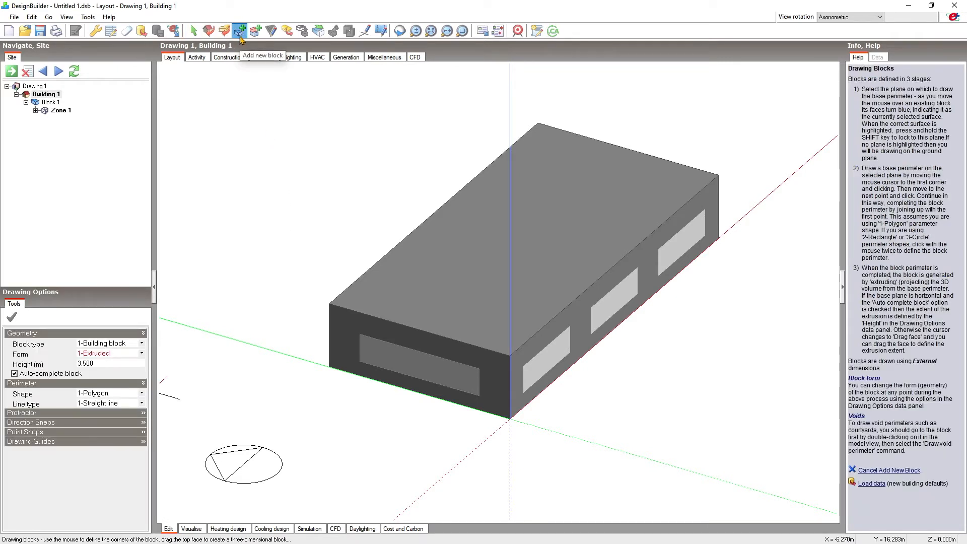
left_click(133, 343)
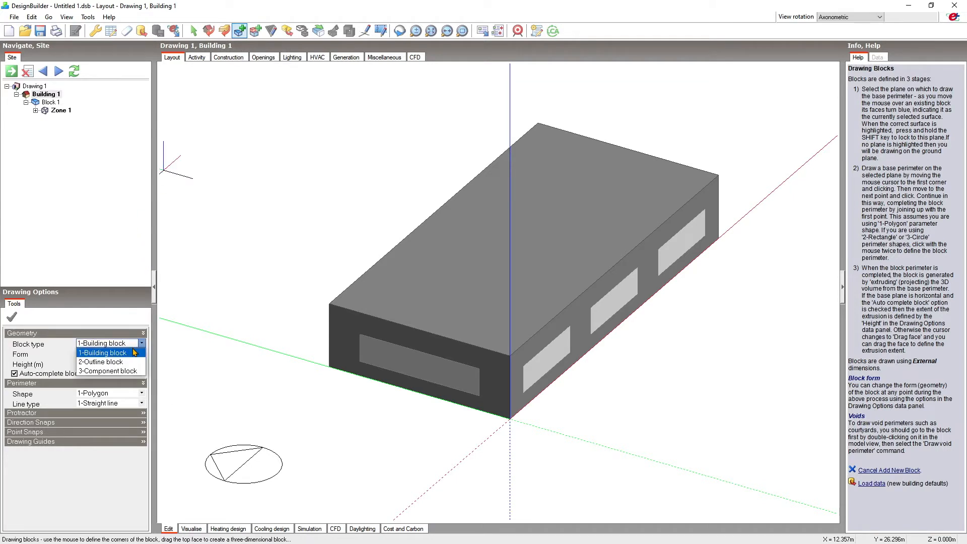
left_click(128, 369)
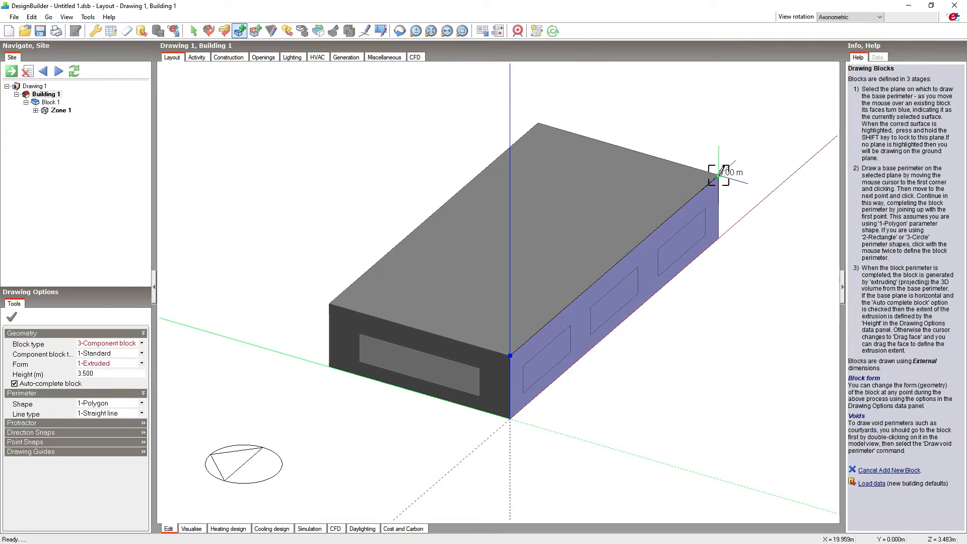
left_click(719, 238)
type("1")
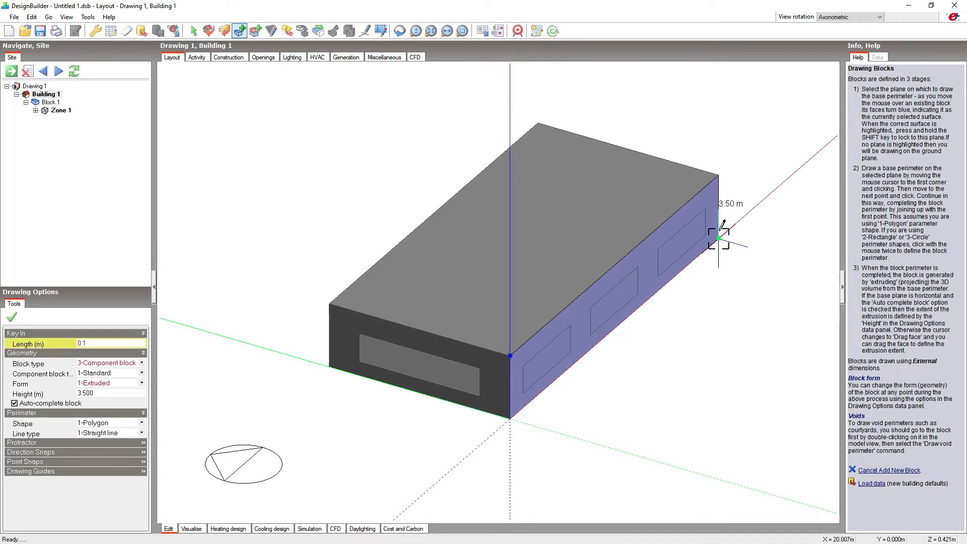
key("Return")
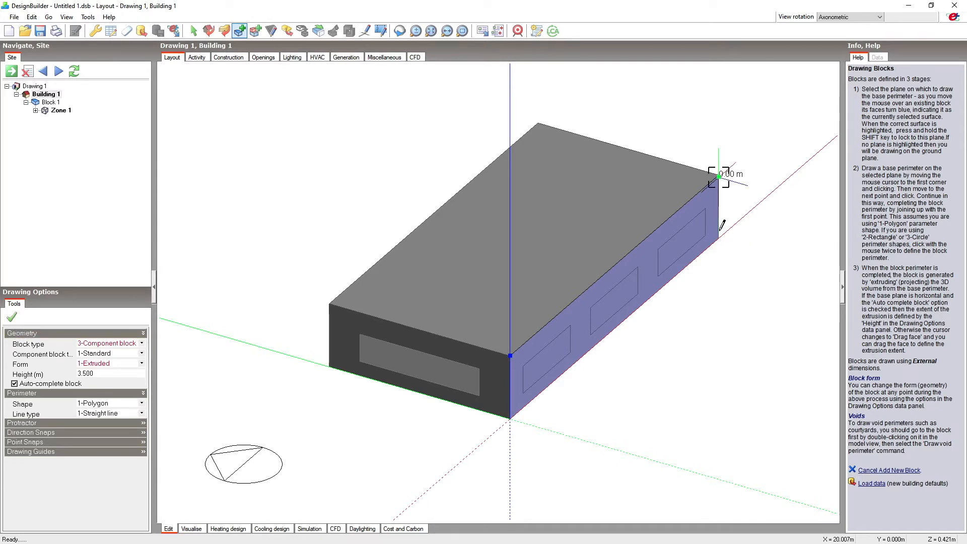
Close the component block's perimeter at the wall's near upper corner, forming a full-length strip 0.1 m high.
left_click(462, 31)
left_click_drag(495, 346, 544, 376)
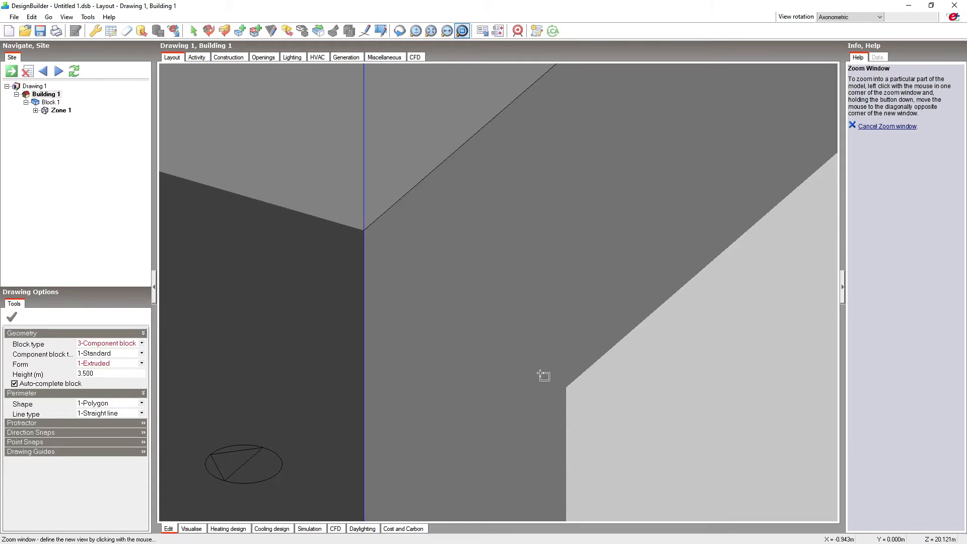
key("Escape")
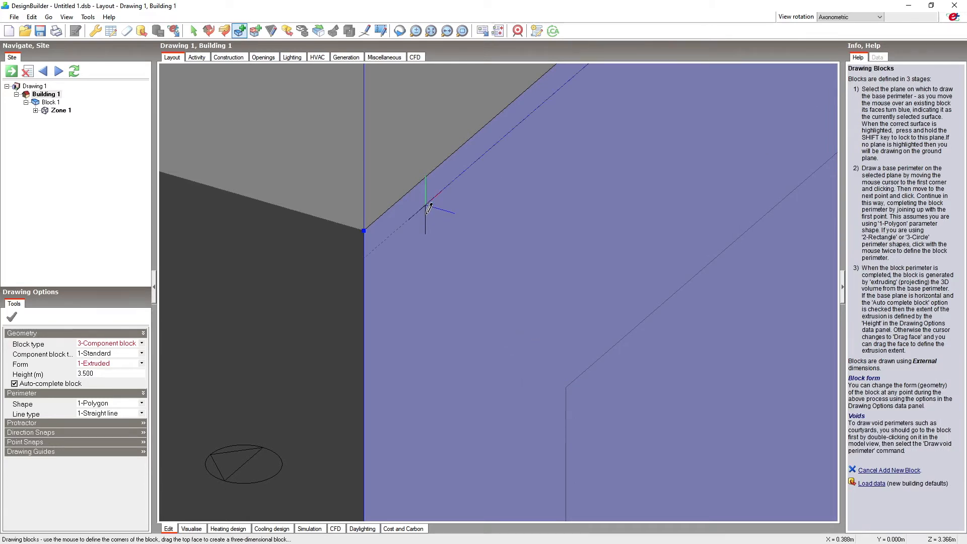
left_click(370, 250)
left_click(364, 231)
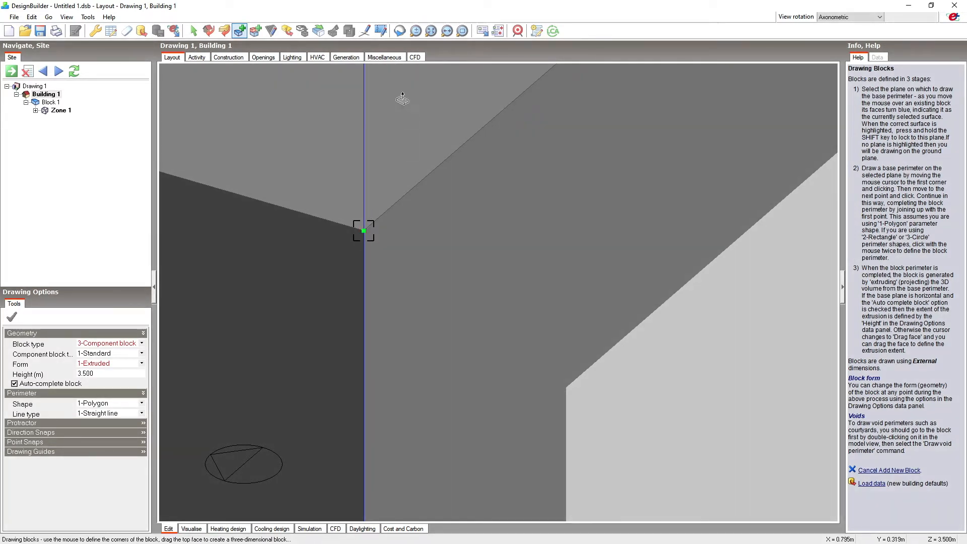
Extrude the strip 1.5 m outward from the wall to form an overhang above the windows.
left_click(431, 31)
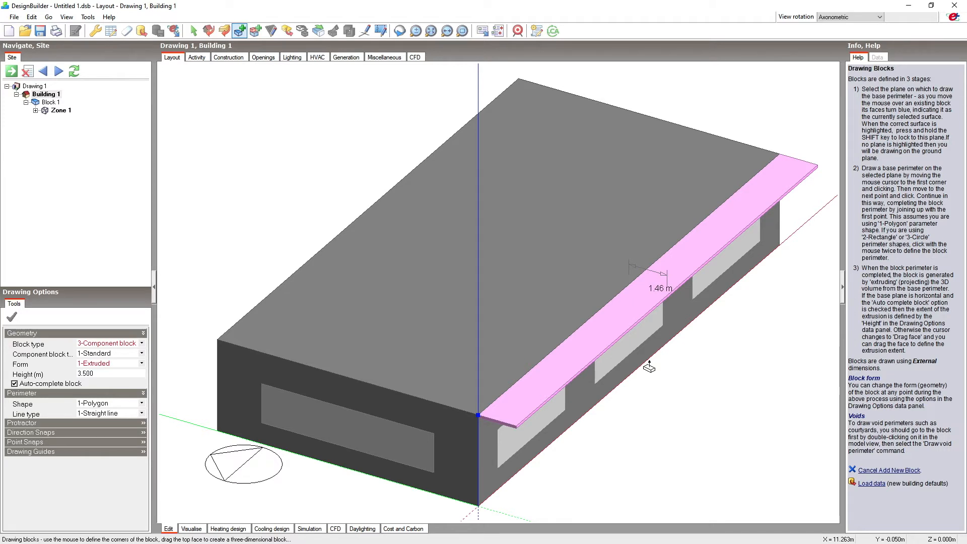
type("1.5")
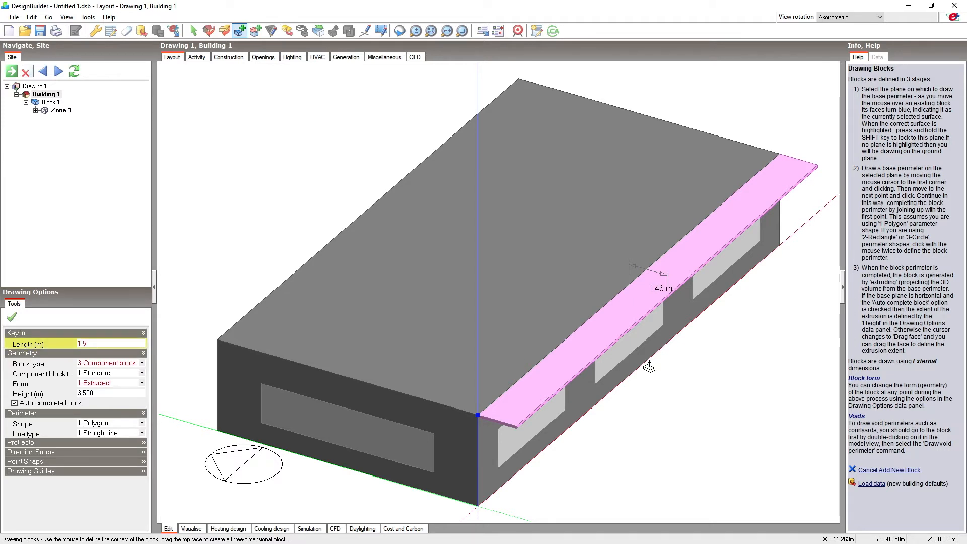
key("Return")
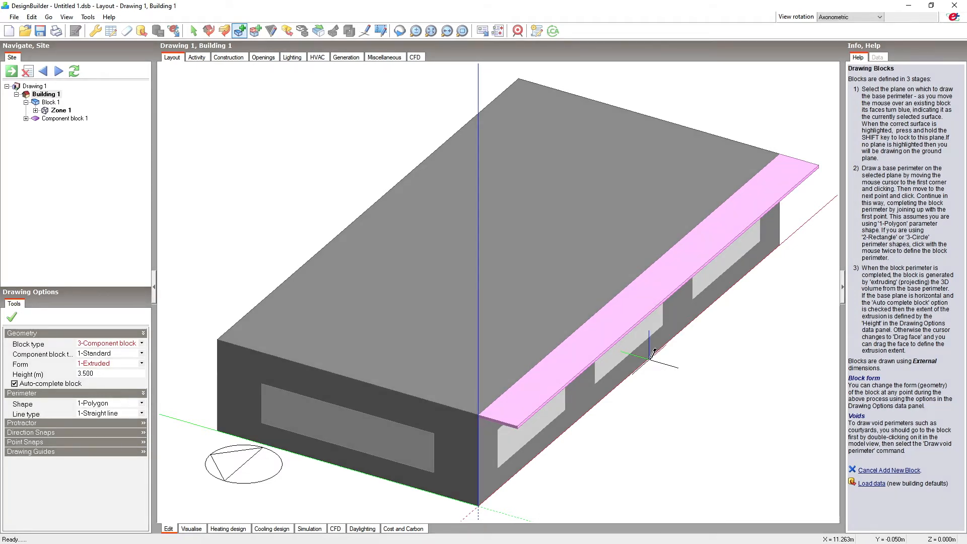
left_click(650, 358)
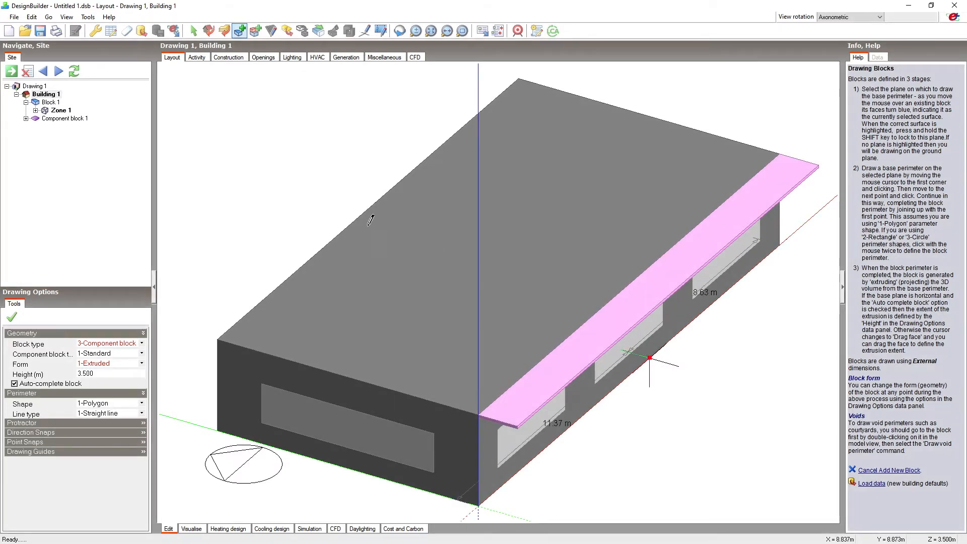
Examine the building-level component block construction settings, including material and maximum transmittance, and return to the model layout.
left_click(81, 119)
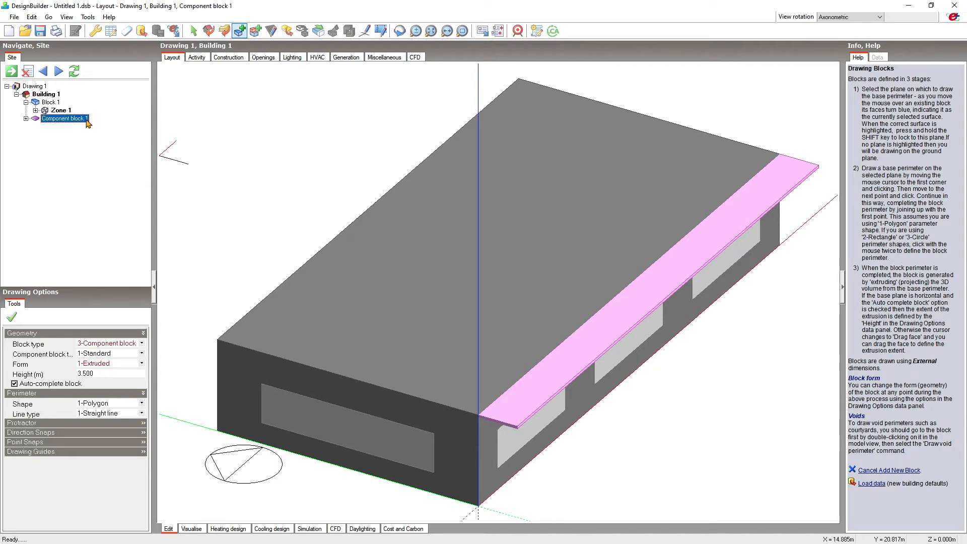
left_click(203, 58)
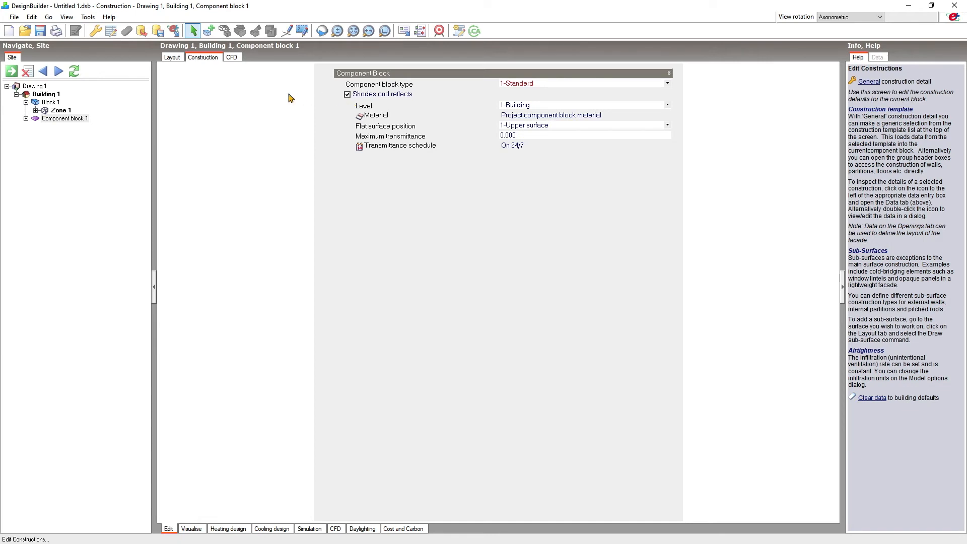
left_click(171, 58)
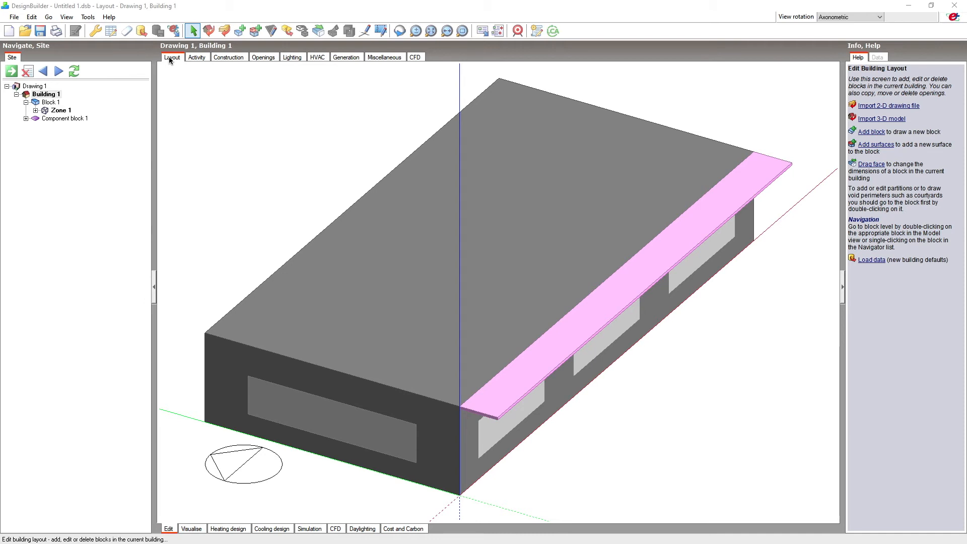
Draw a 10 m construction line outward from the rear ground corner of the building's short wall, parallel to its long side.
left_click(365, 30)
scroll(720, 182, "up", 1)
scroll(720, 182, "down", 5)
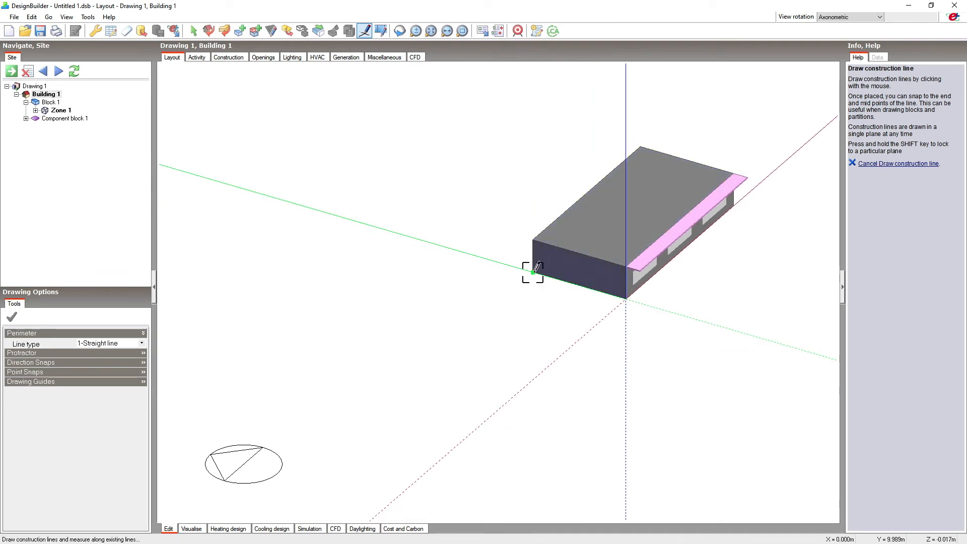
left_click(527, 277)
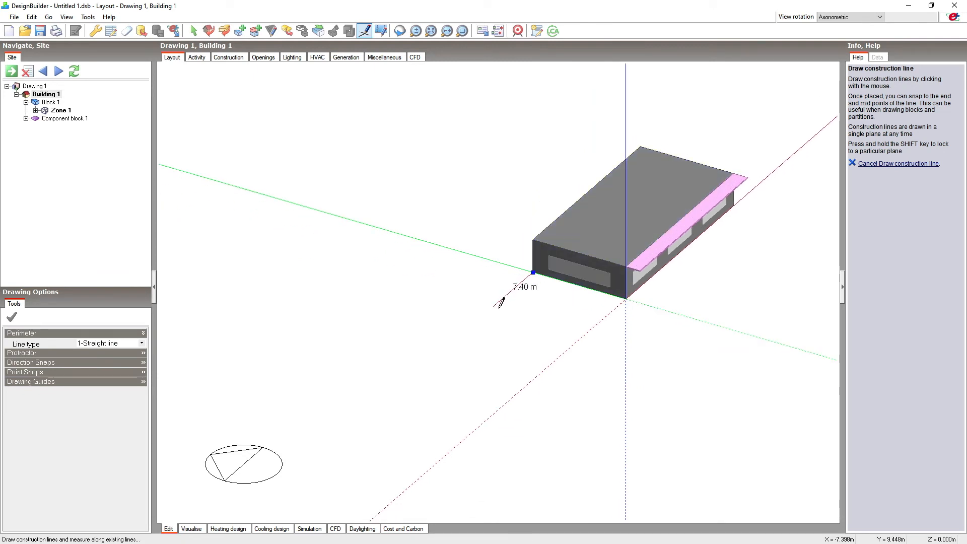
type("1")
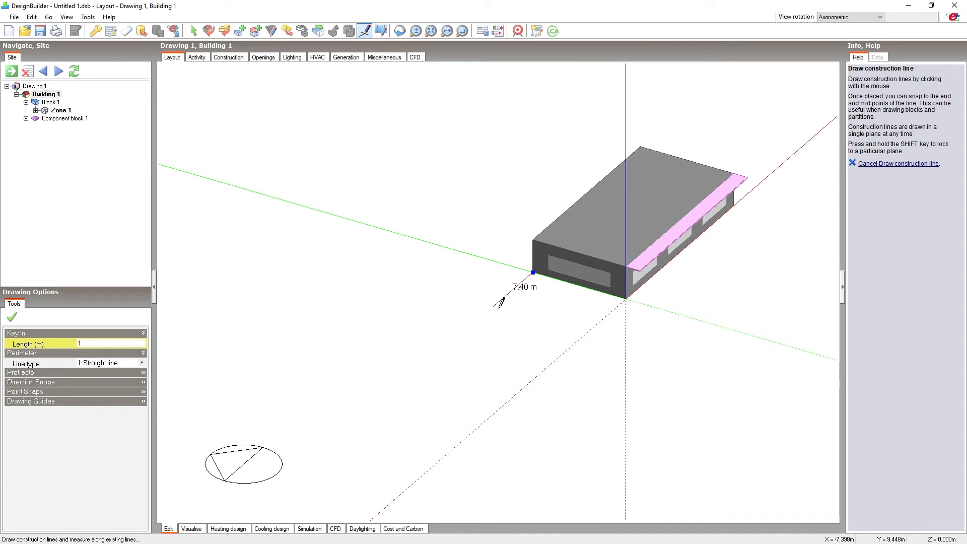
type("0")
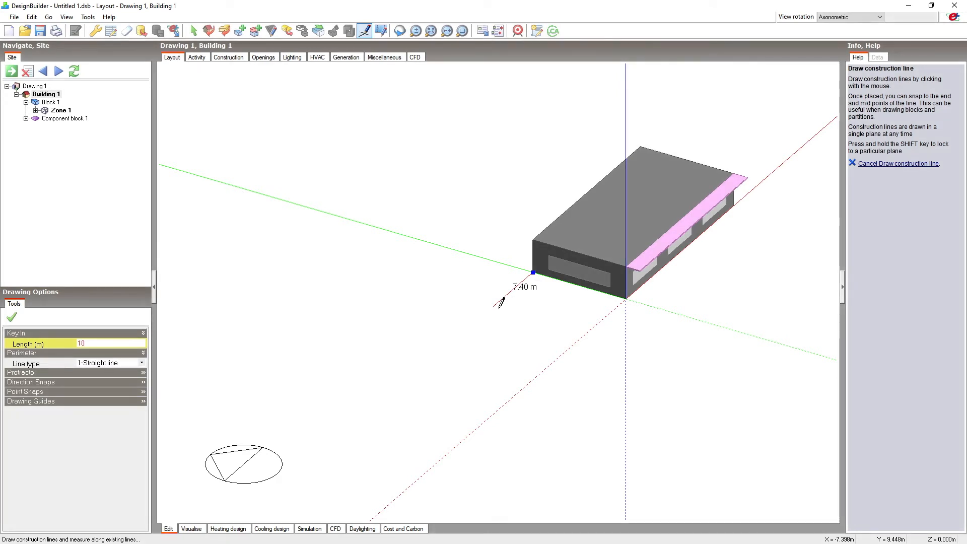
key("Return")
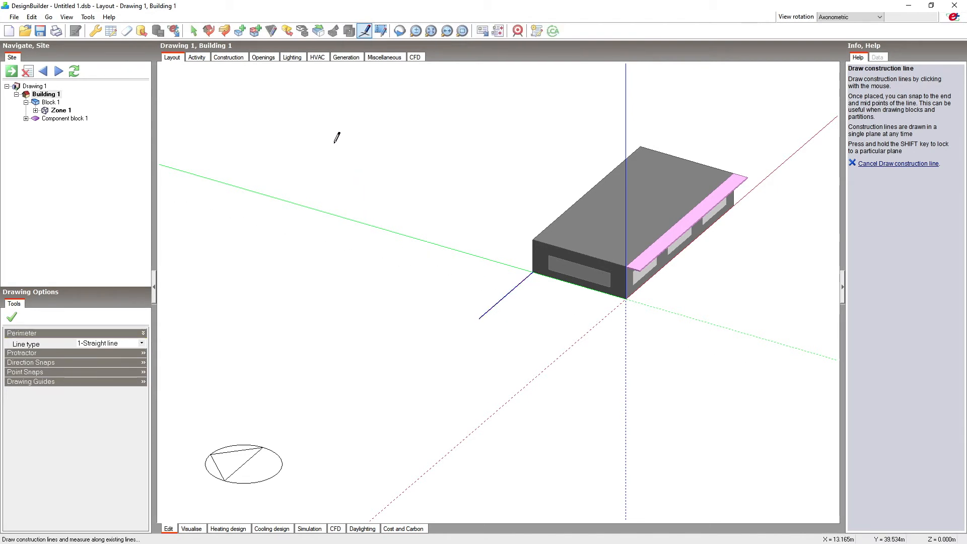
Draw a 15 m high standard component block with a 20 m by 20 m footprint, starting at the construction line's free end.
left_click(240, 31)
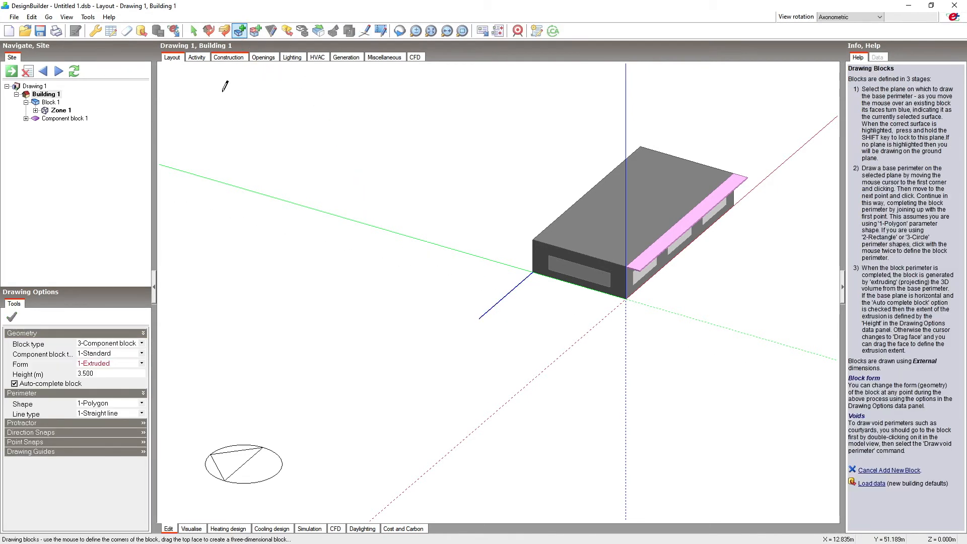
left_click(96, 375)
double_click(96, 374)
type("15")
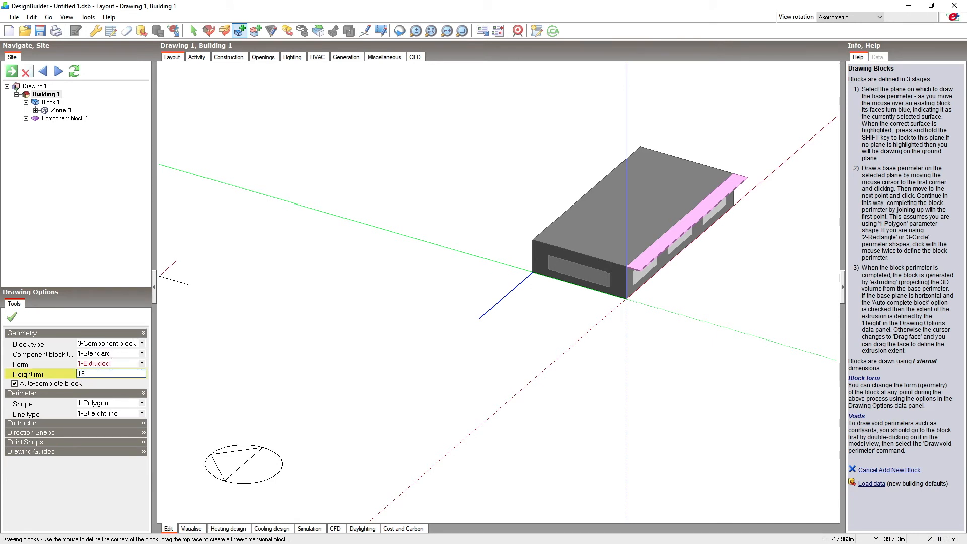
key("Return")
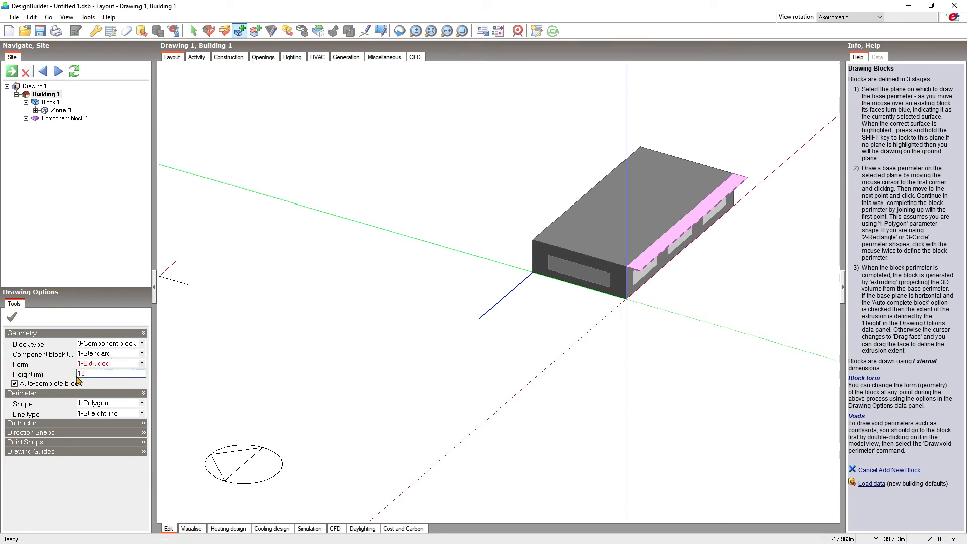
left_click(479, 319)
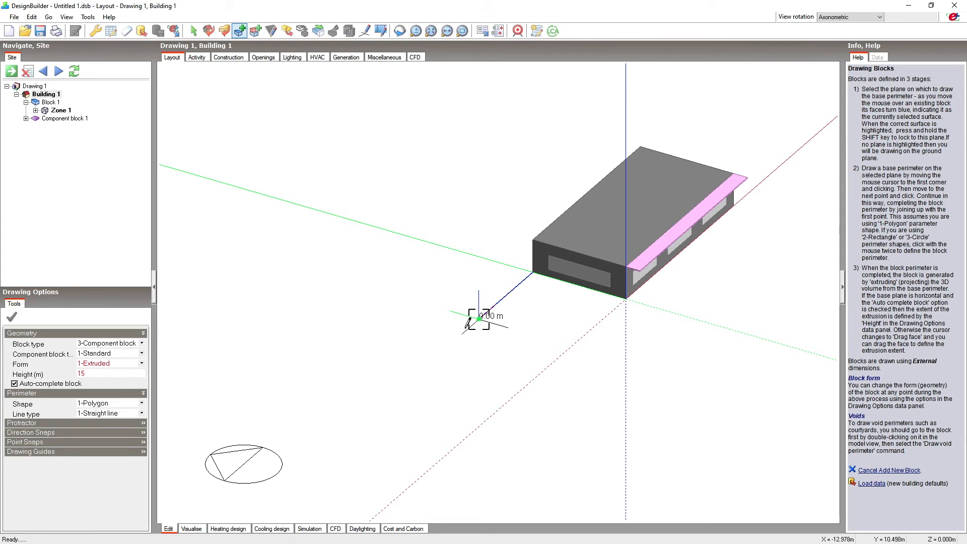
type("20")
key("Return")
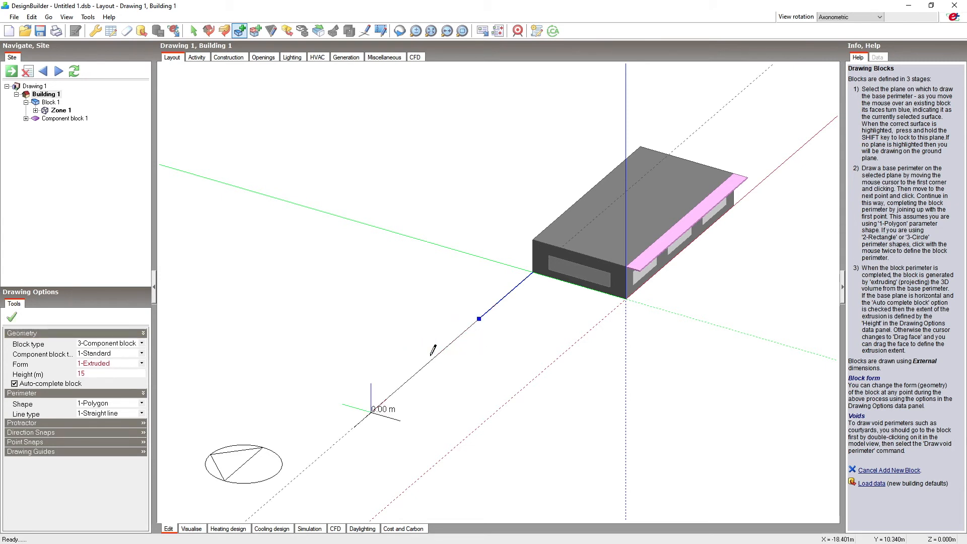
type("20")
key("Return")
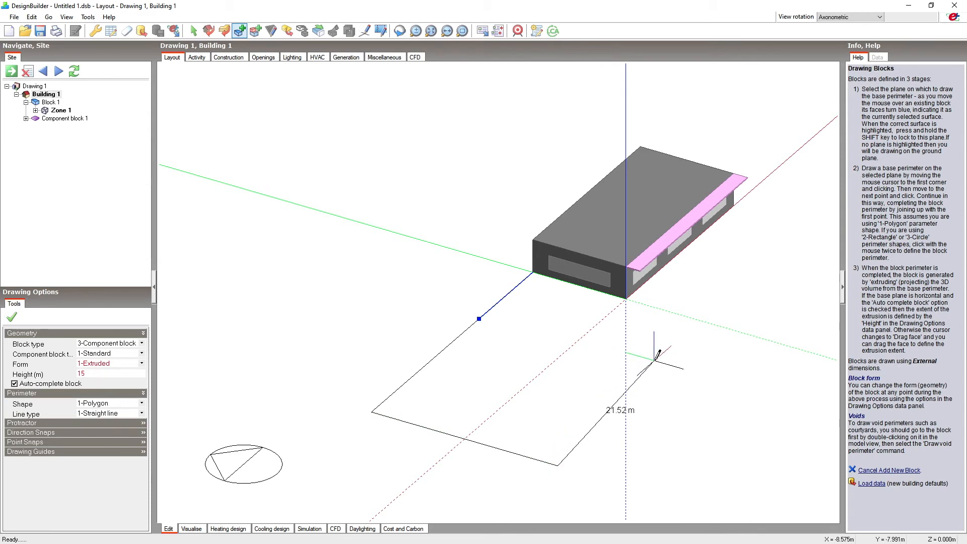
type("20")
key("Return")
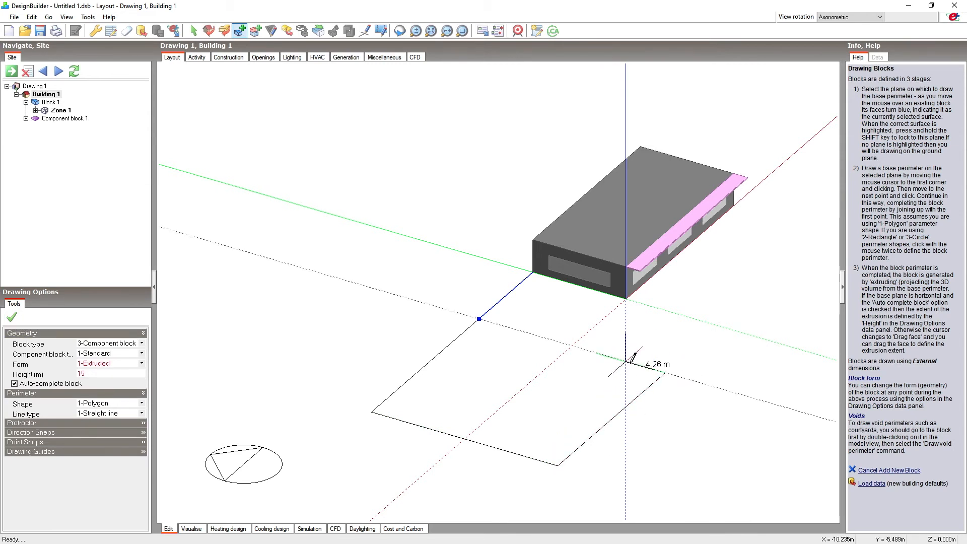
left_click(480, 319)
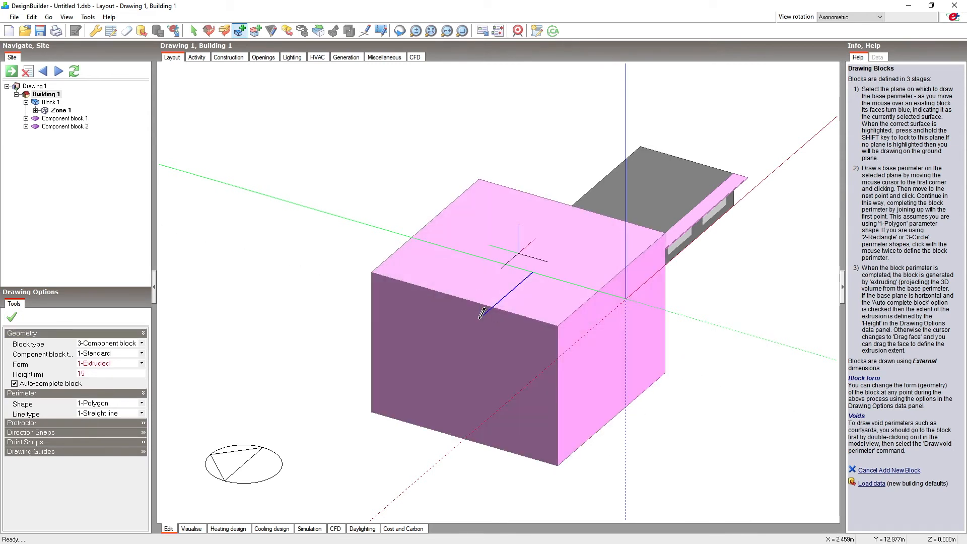
Open the rendered view of the model and enable the sunpath diagram and shadows.
middle_click_drag(775, 336, 601, 334)
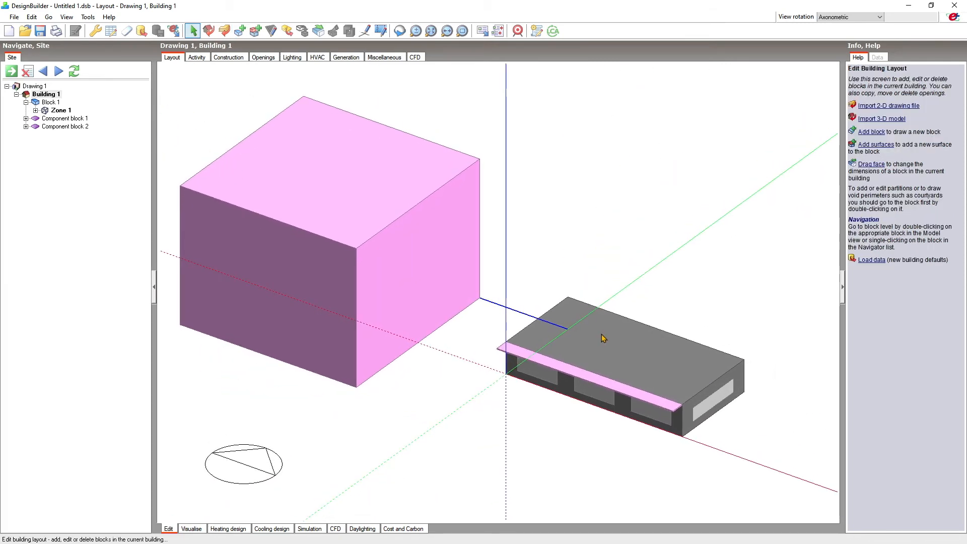
left_click(192, 529)
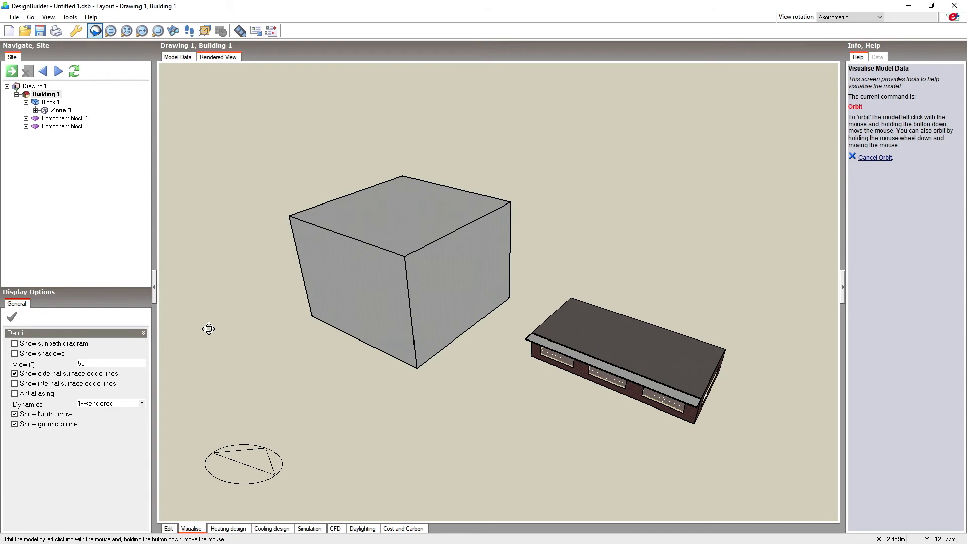
left_click(15, 345)
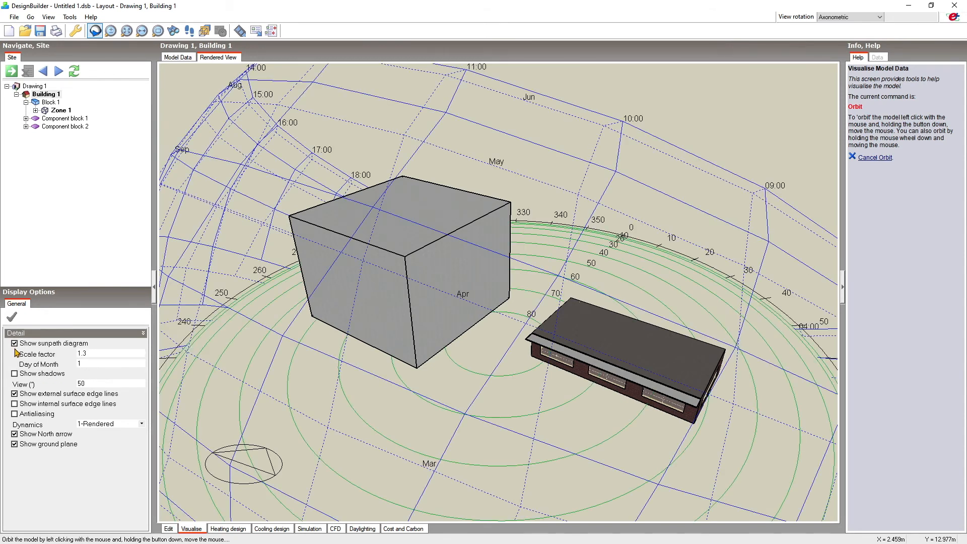
left_click(16, 374)
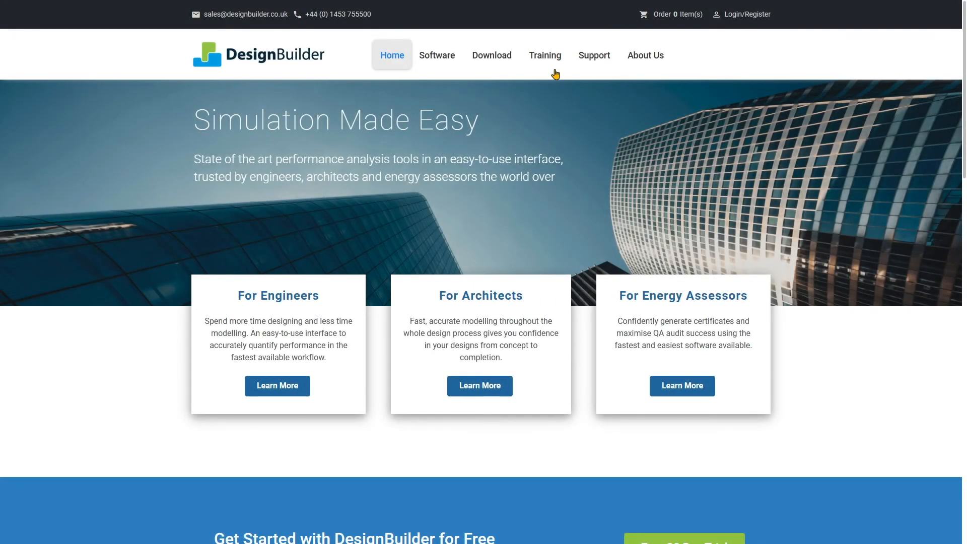
Switch to the DesignBuilder website, open the Buy Online Training page and look through its overview, testimonials and training packages.
mouse_move(550, 62)
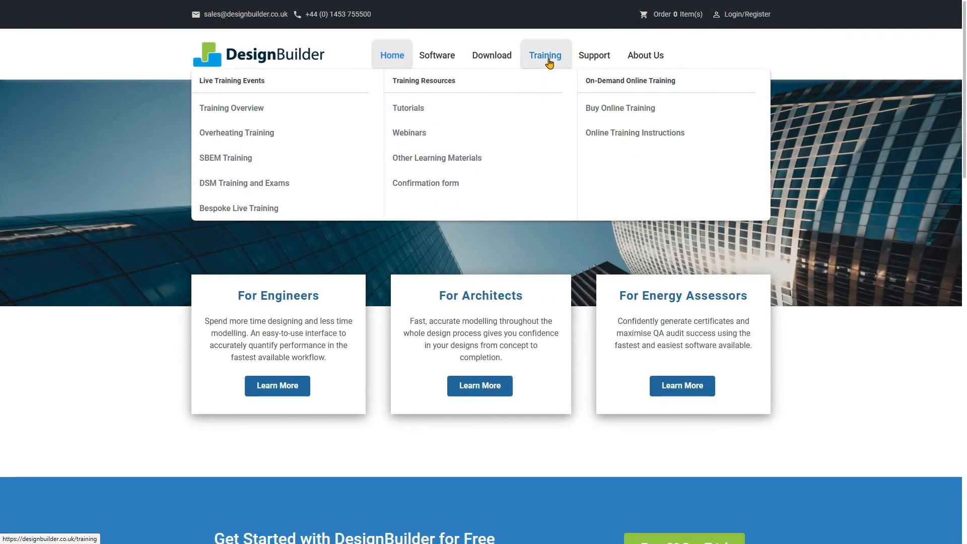
left_click(600, 108)
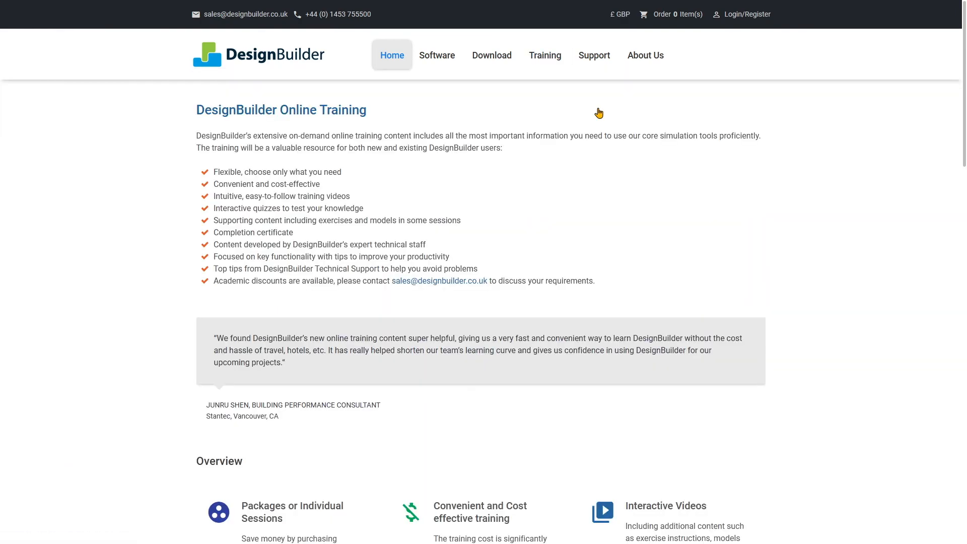
scroll(600, 113, "down", 1)
scroll(599, 113, "down", 15)
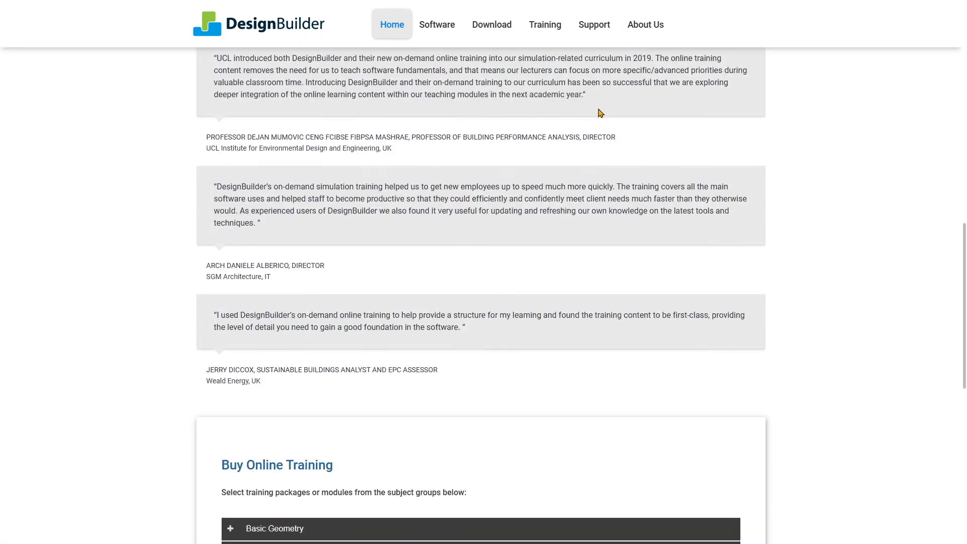
Expand the Basic Geometry training group and view the contents of the Introduction to User Interface and Model Geometry module.
scroll(600, 113, "down", 2)
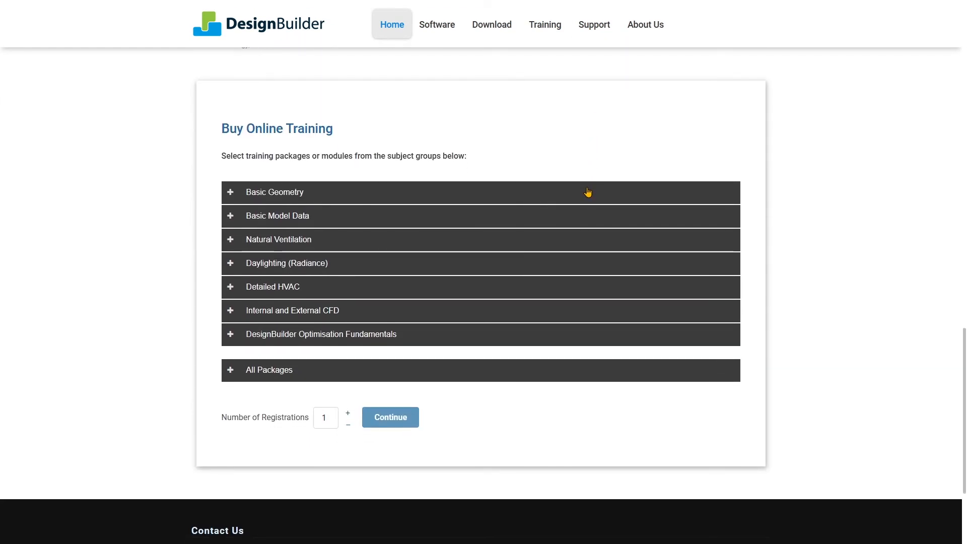
left_click(588, 192)
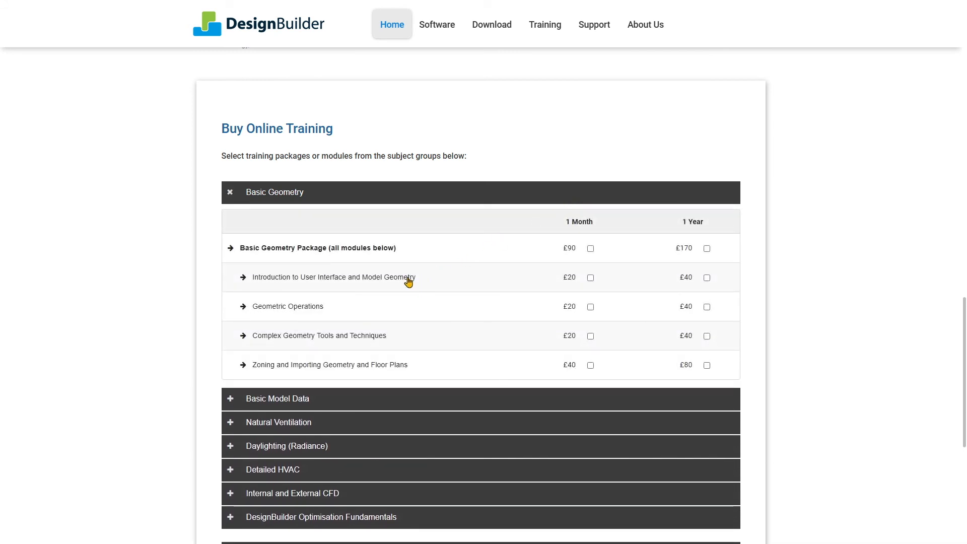
left_click(408, 279)
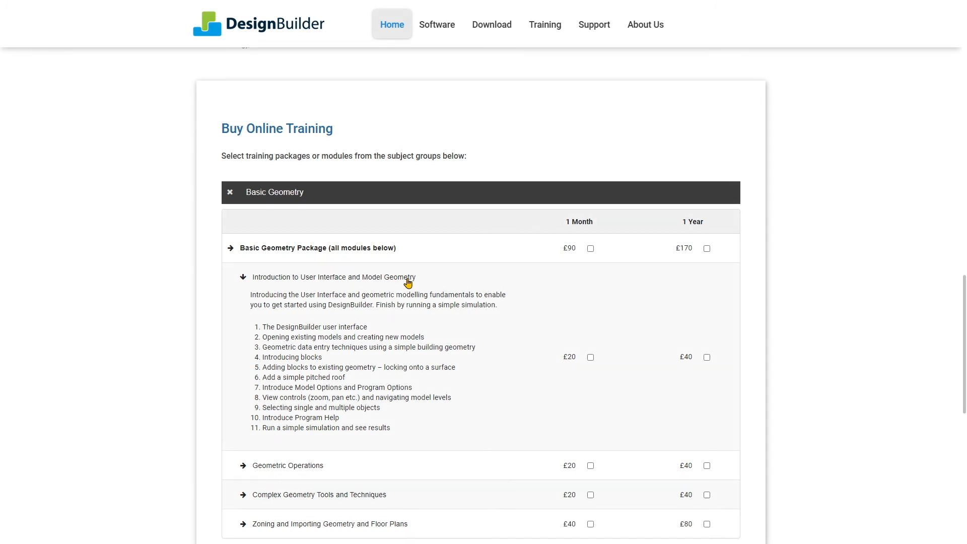
Expand the Basic Model Data group and view the contents of its Constructions and Infiltration and Solar Shading modules.
scroll(408, 283, "down", 6)
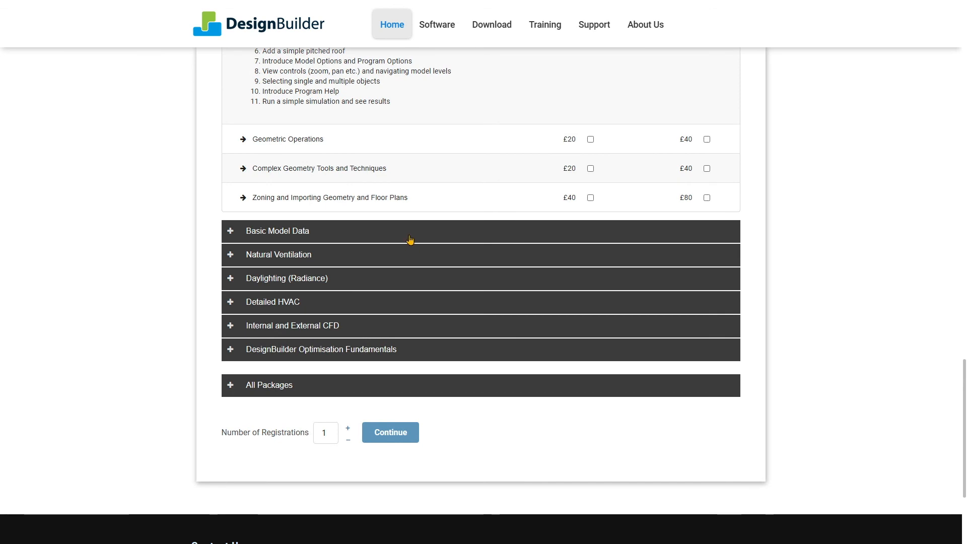
left_click(411, 241)
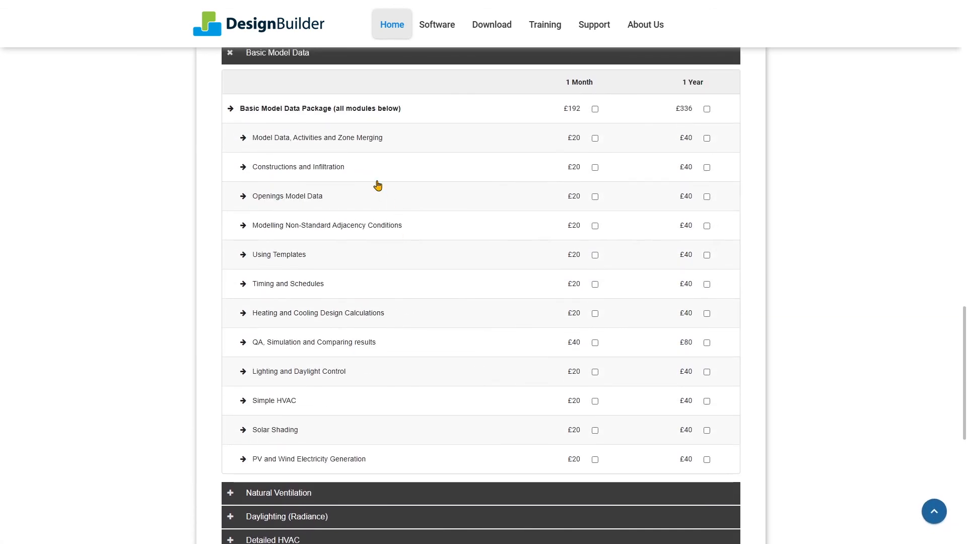
left_click(337, 168)
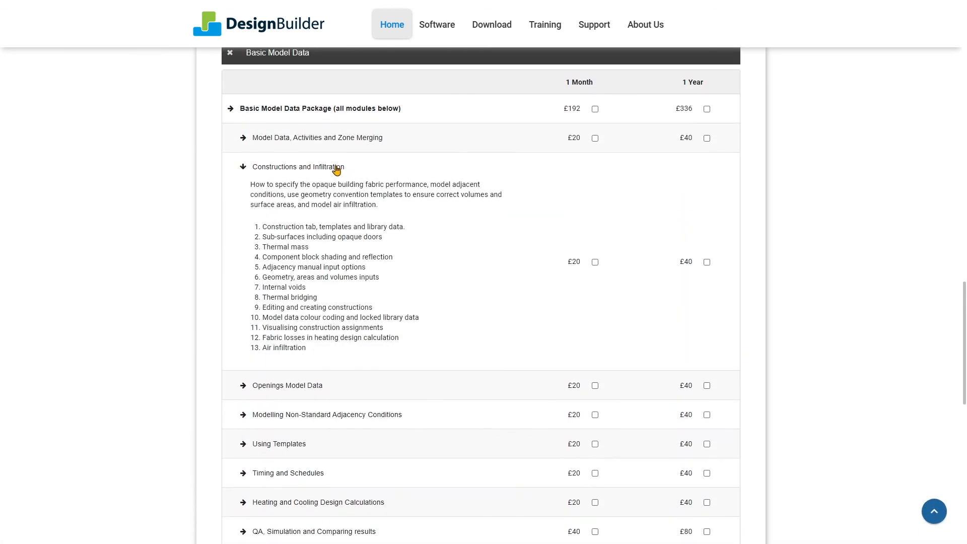
scroll(336, 168, "down", 5)
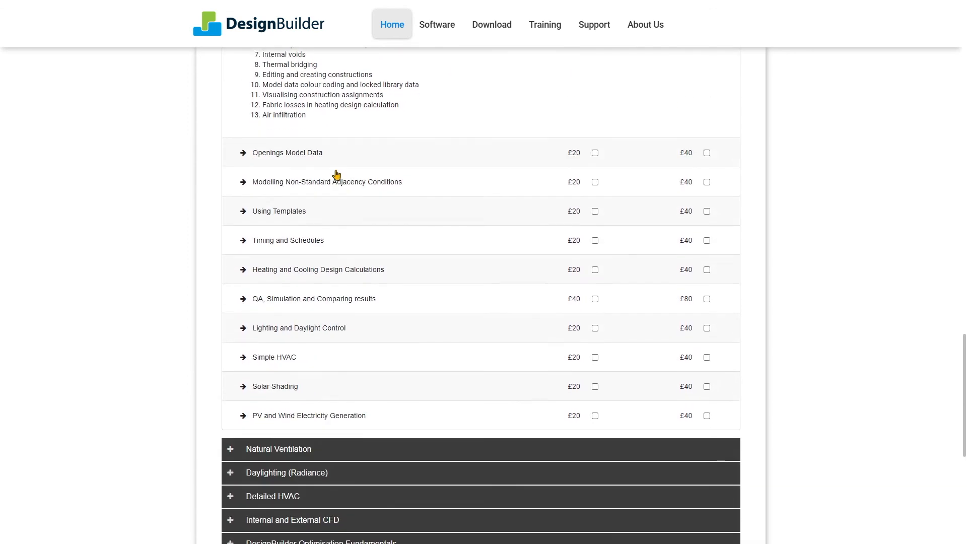
left_click(272, 374)
scroll(280, 375, "down", 2)
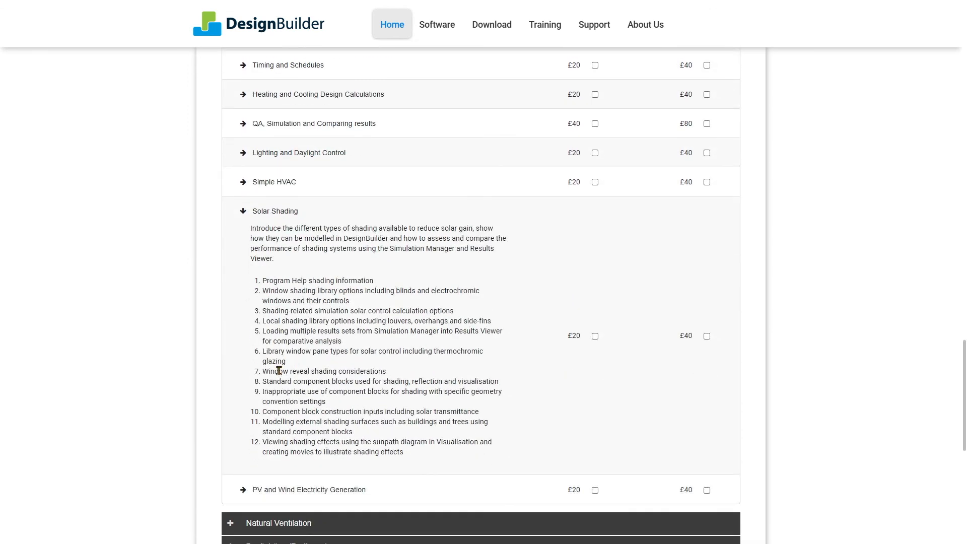